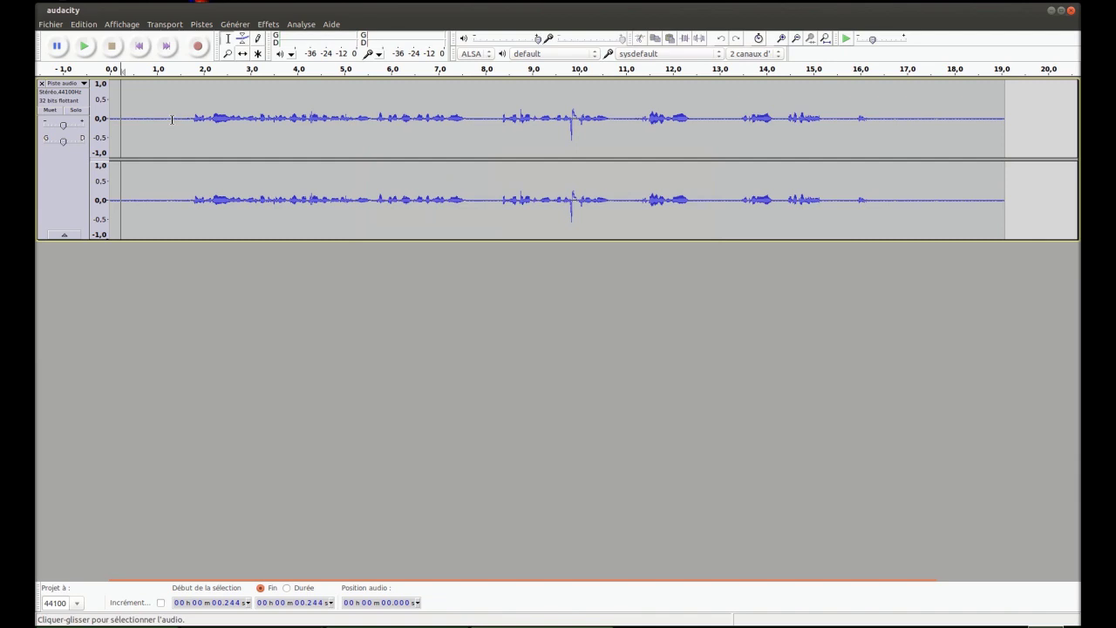
Capture a noise profile with Réduction du bruit from the voice-free first 1.5 seconds of the track
click(84, 46)
drag(180, 116, 108, 118)
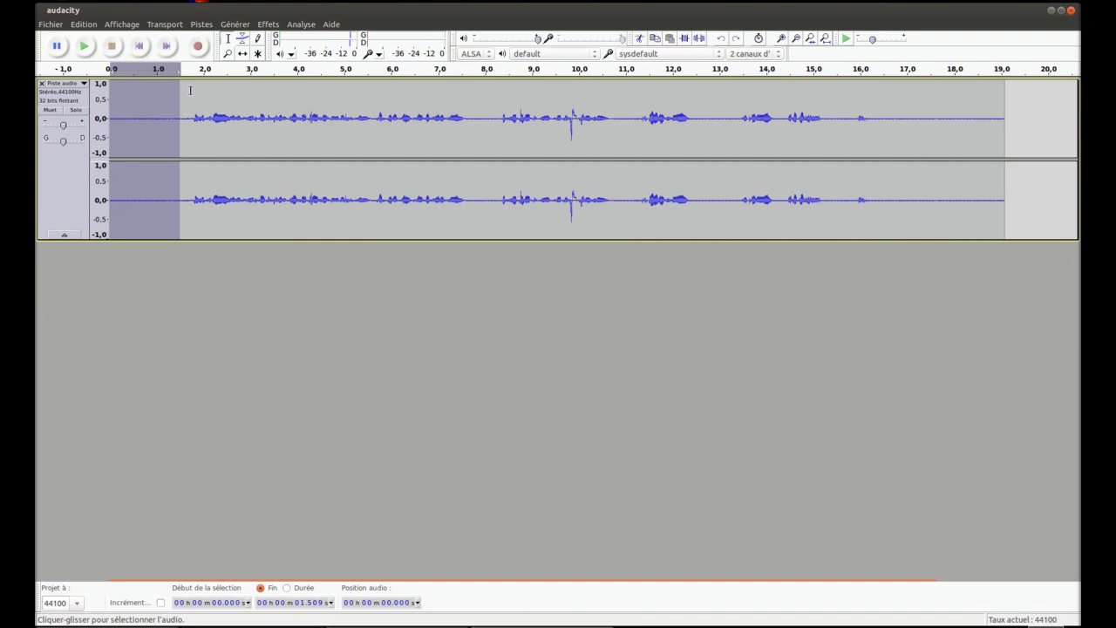
click(236, 24)
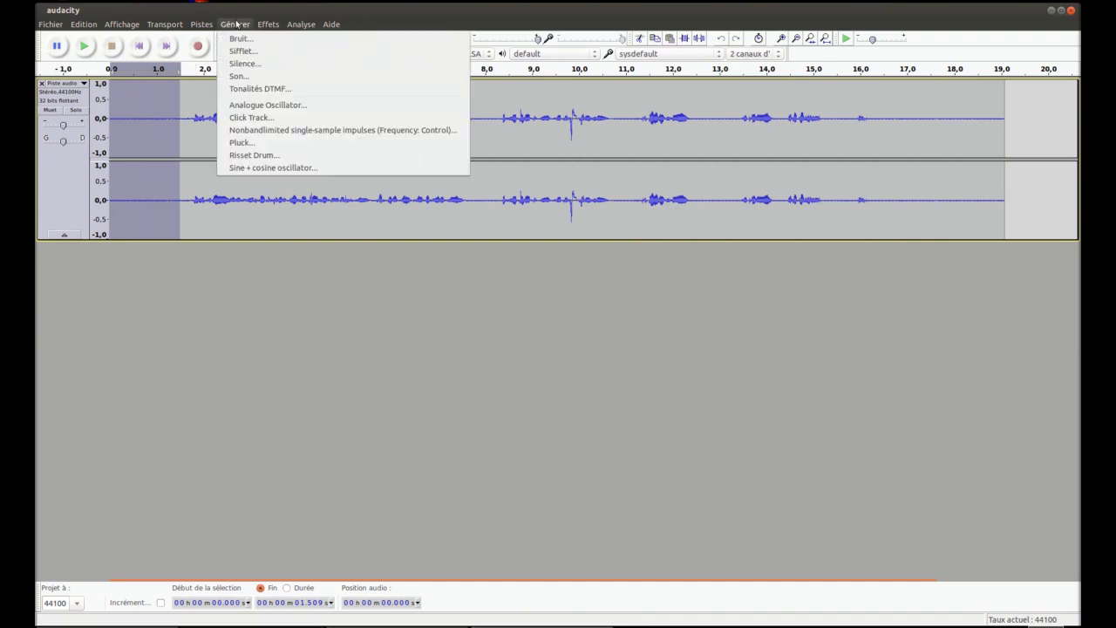
click(216, 27)
click(267, 24)
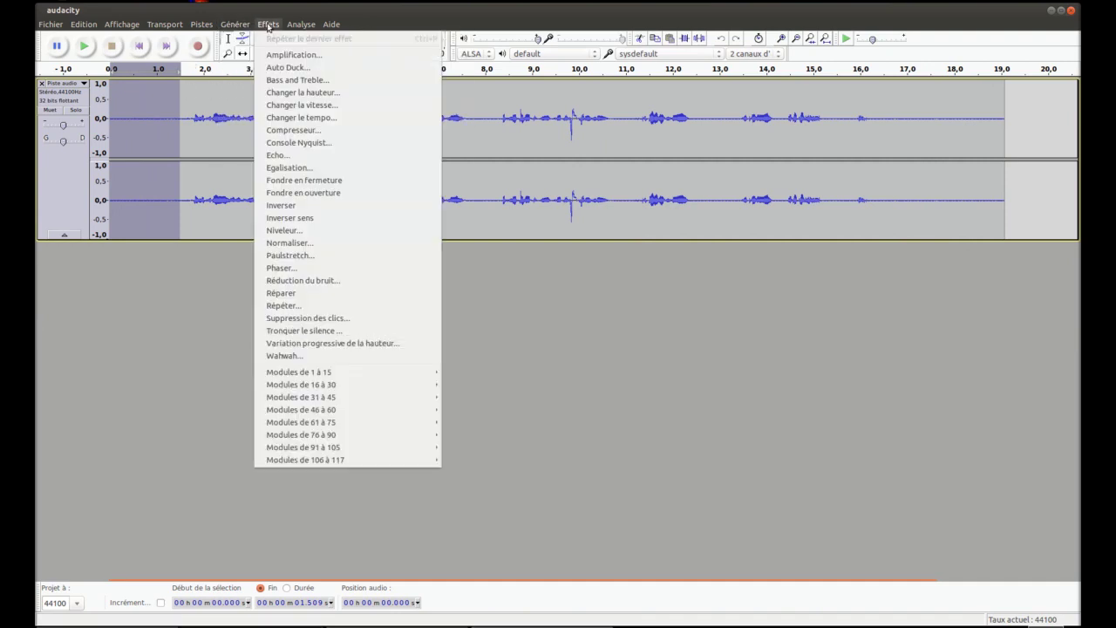
click(297, 279)
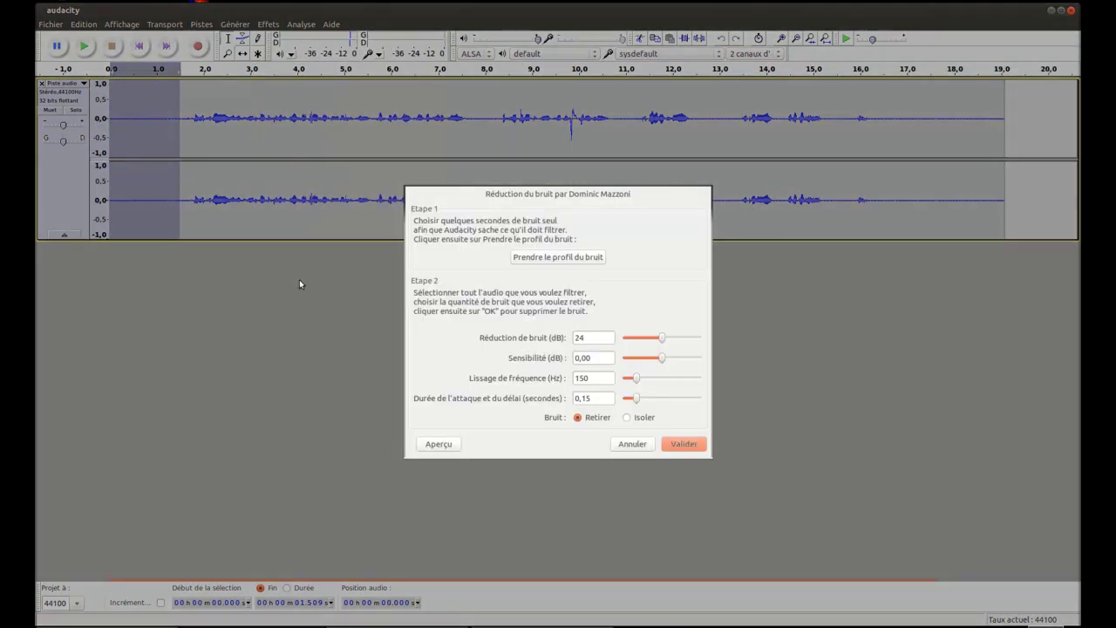
click(554, 257)
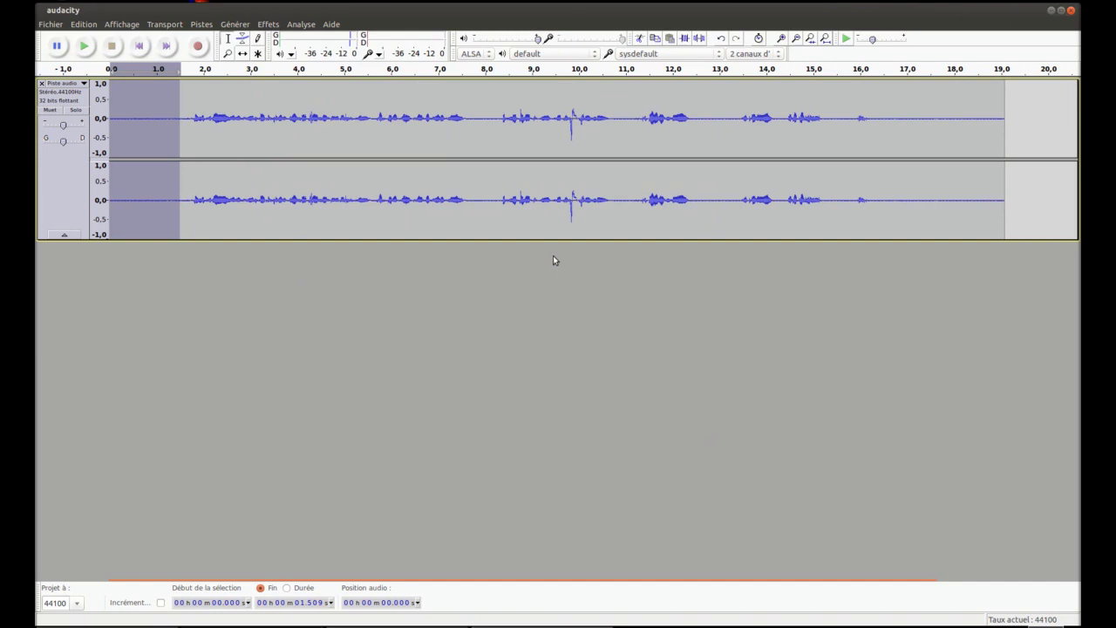
Listen to the noise sample and apply Réduction du bruit to the entire track with a 24 dB reduction
click(85, 47)
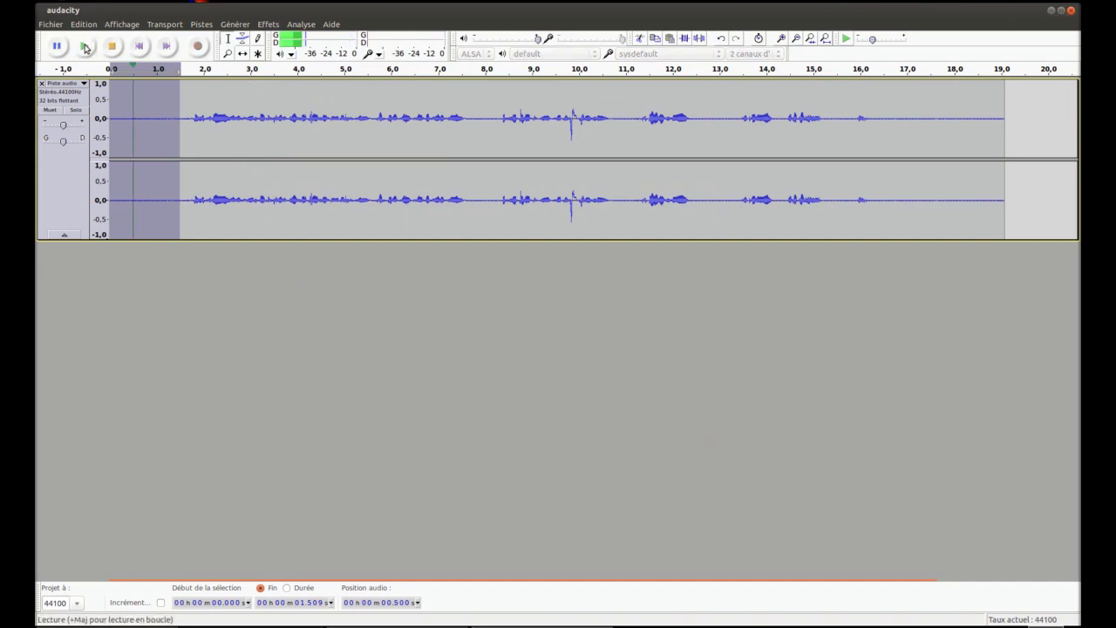
key(ctrl+a)
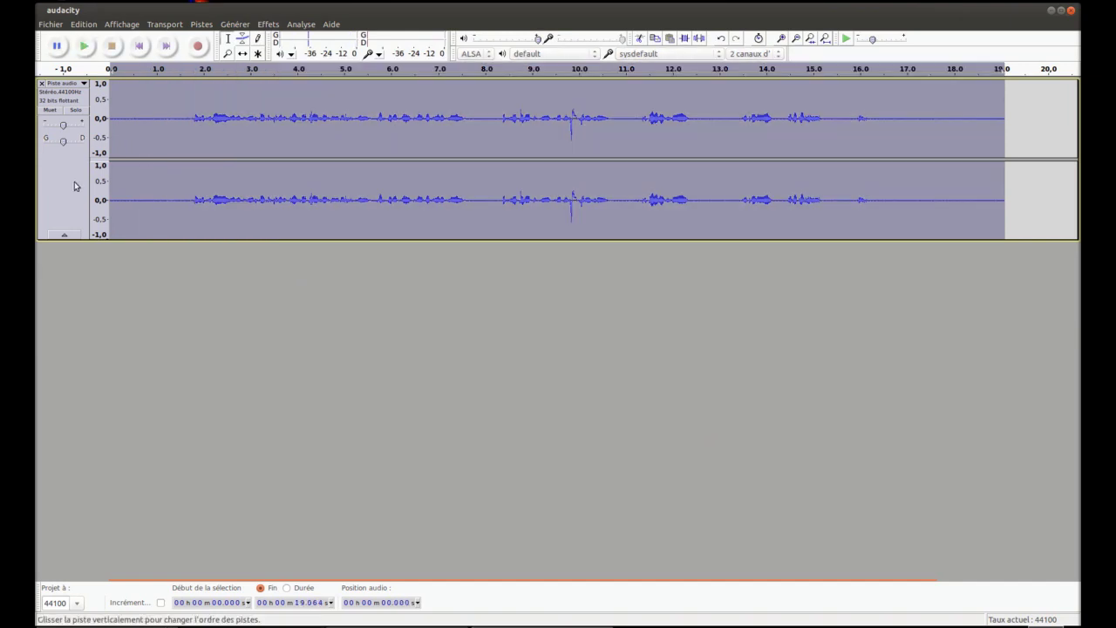
click(265, 24)
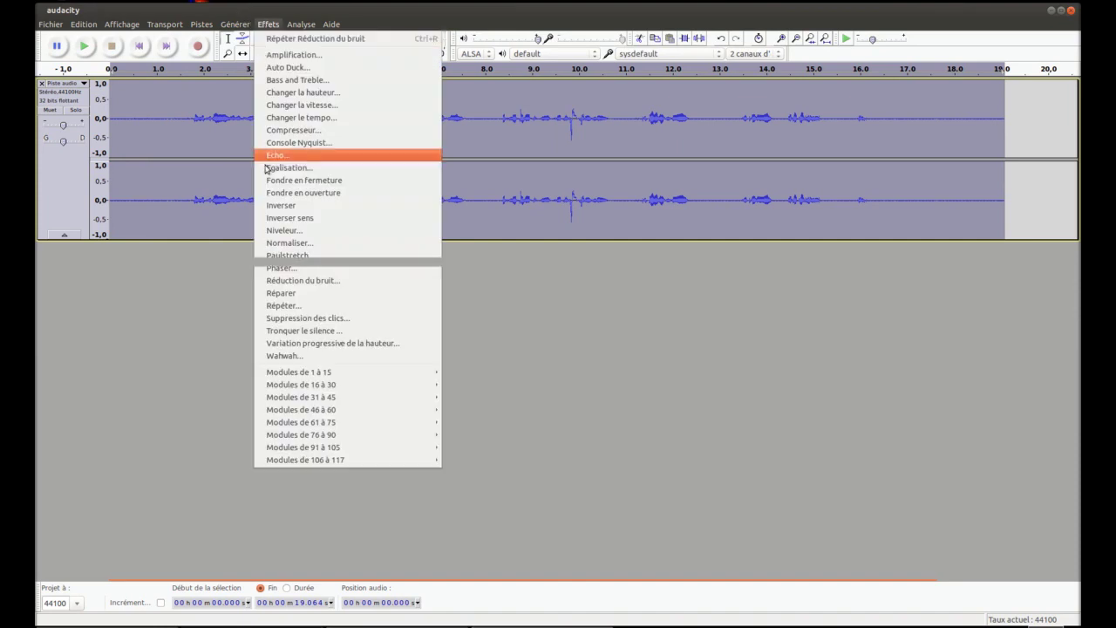
click(285, 280)
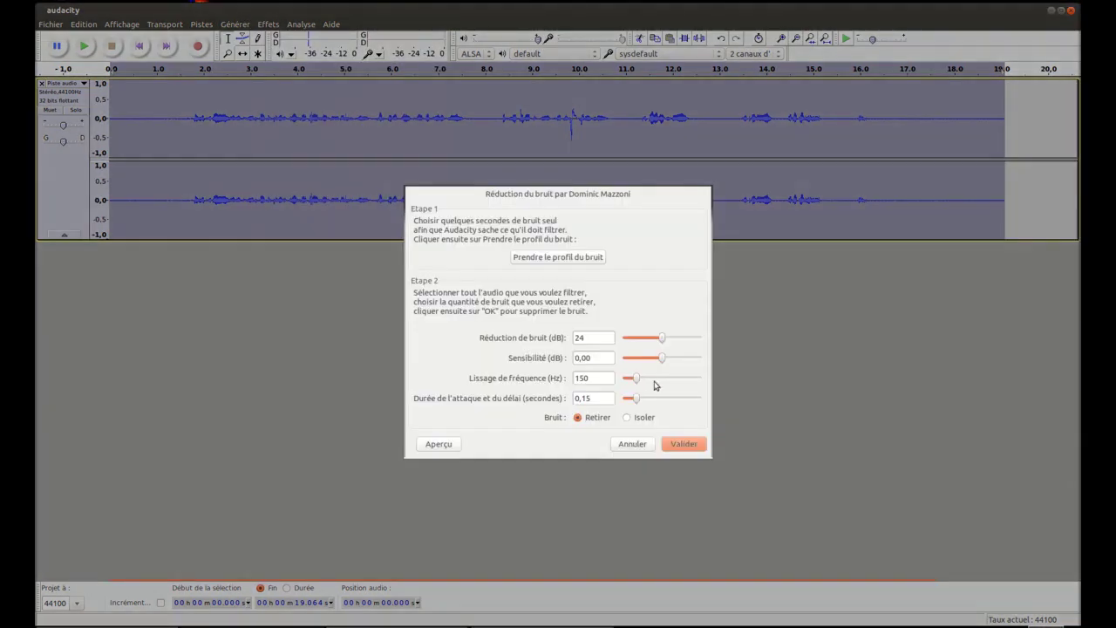
click(684, 445)
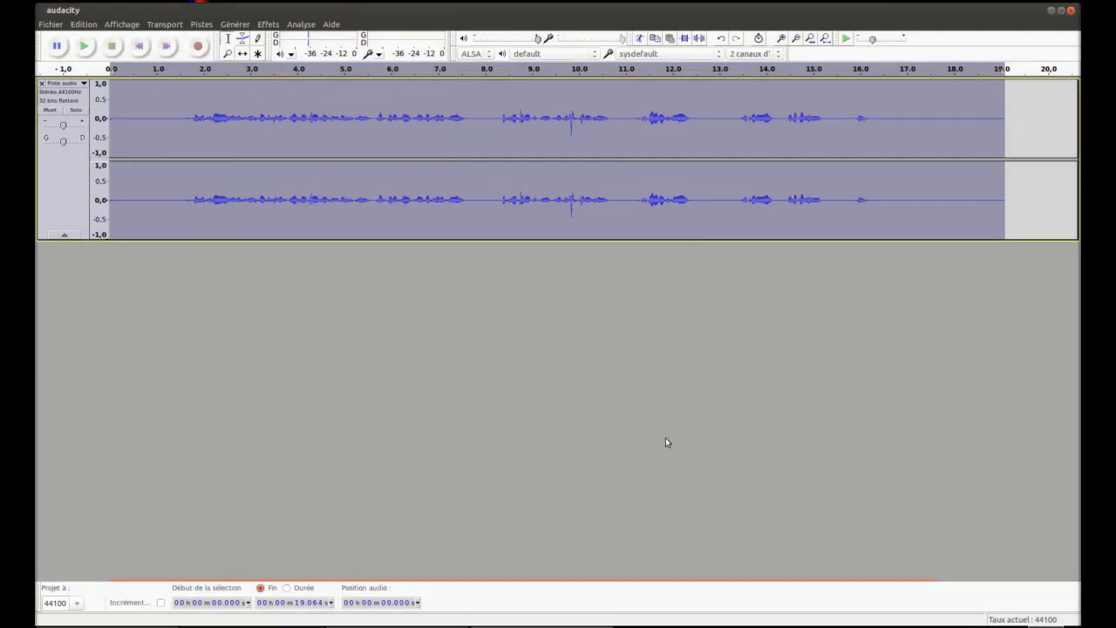
Play the denoised track from about 0.36 s to check the result by ear
click(127, 131)
click(84, 47)
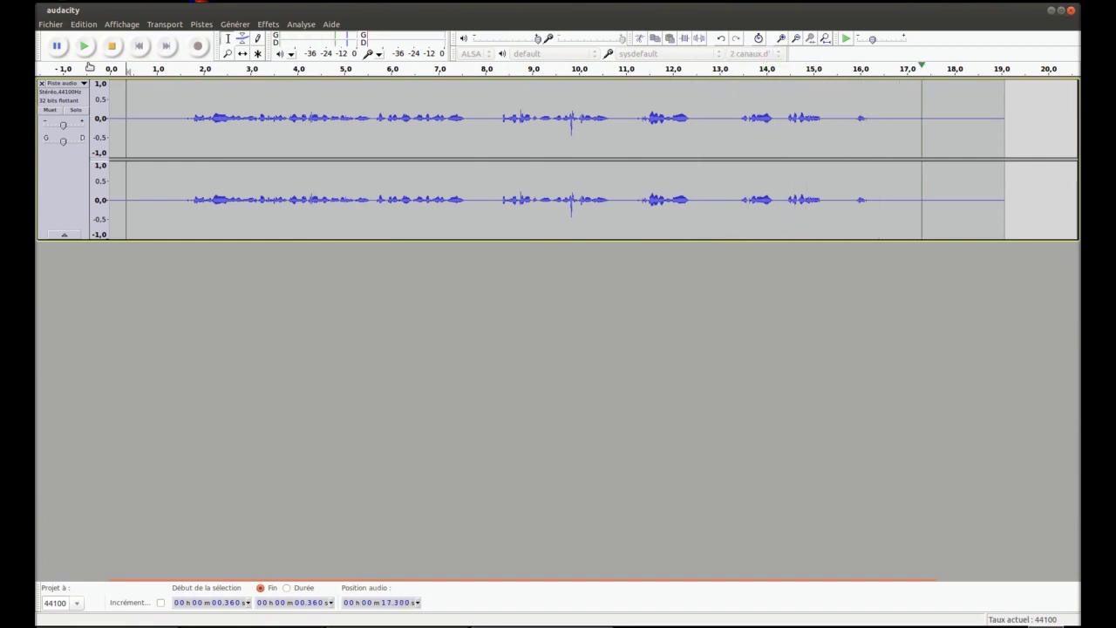
click(116, 49)
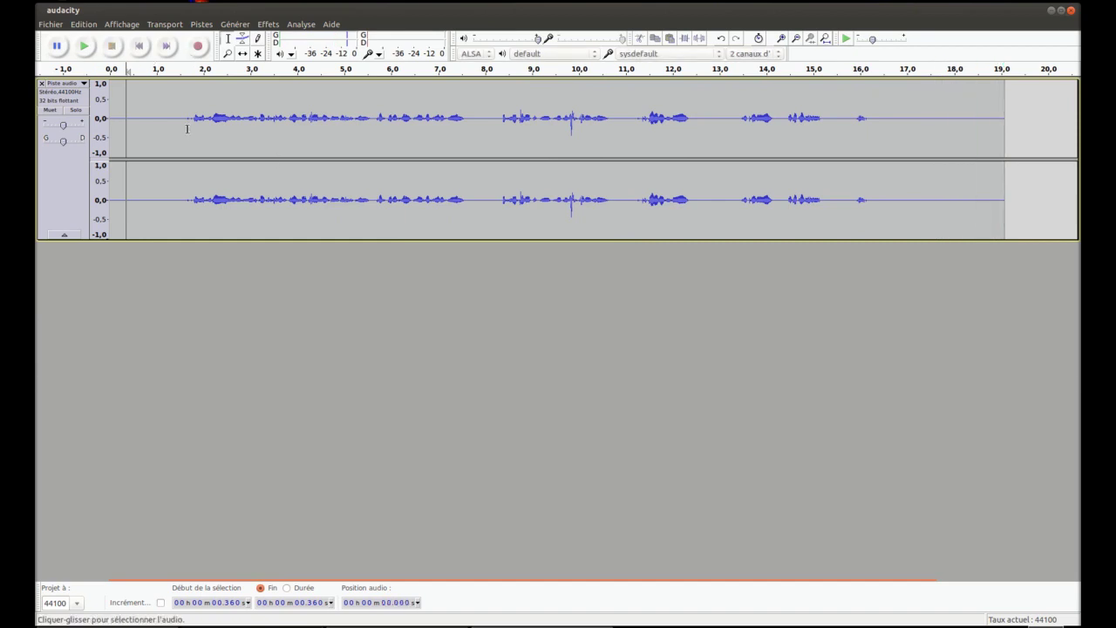
Normalize the whole track to a maximum amplitude of -1.0 dB with DC offset removal
click(63, 191)
click(270, 24)
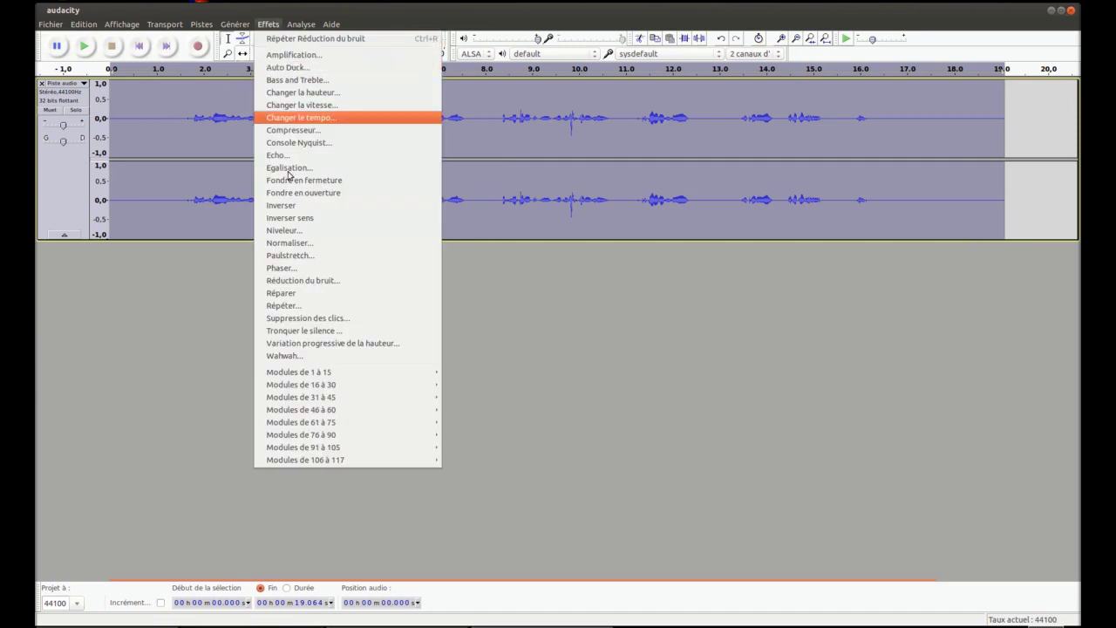
click(300, 243)
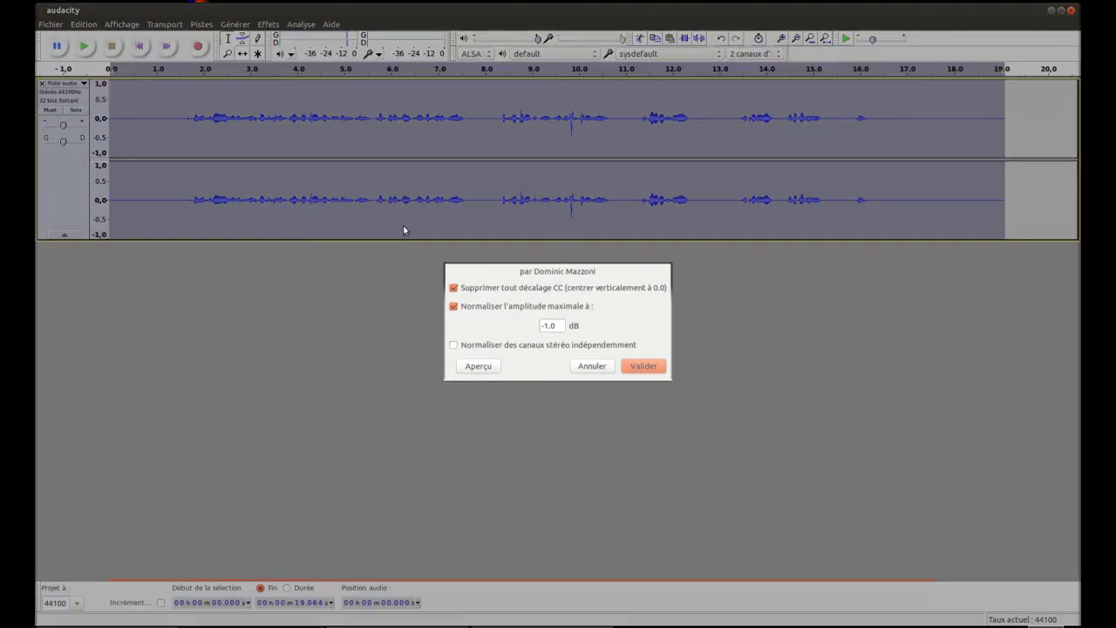
click(645, 366)
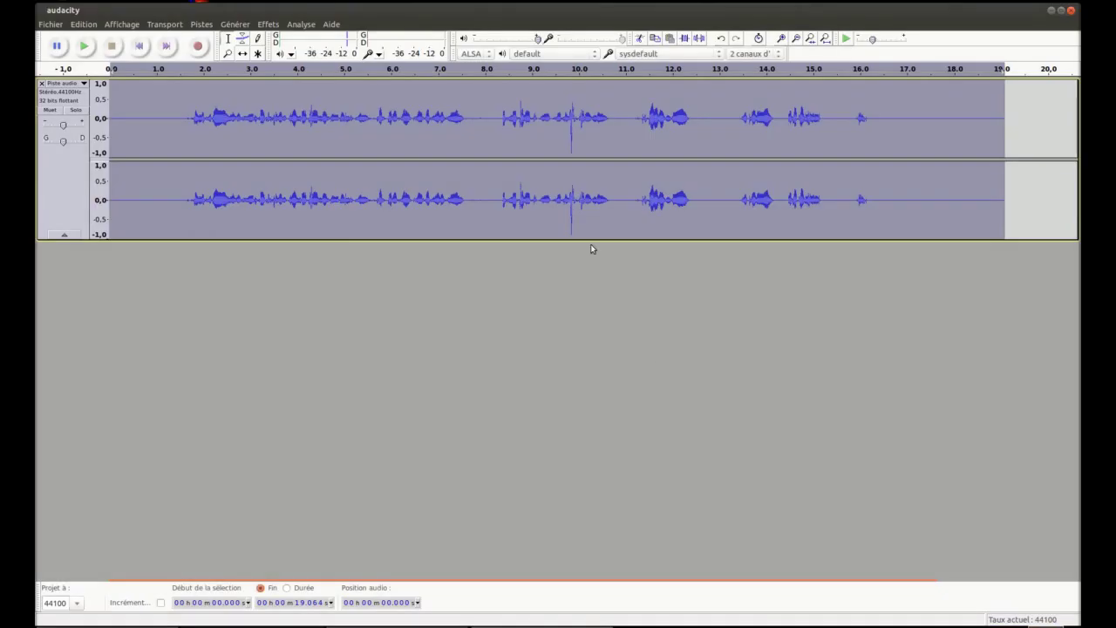
Delete the audio from about 8.8 to 9.4 s and play back the surrounding passage from 8.3 to 10.0 s
click(540, 138)
drag(523, 129, 551, 119)
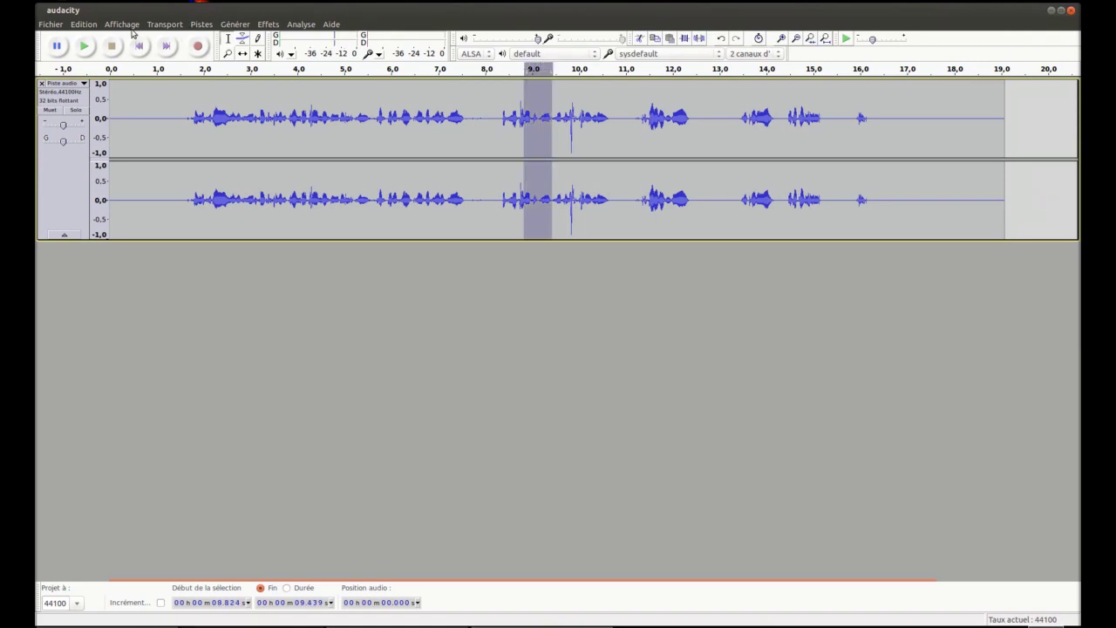
click(84, 46)
click(83, 48)
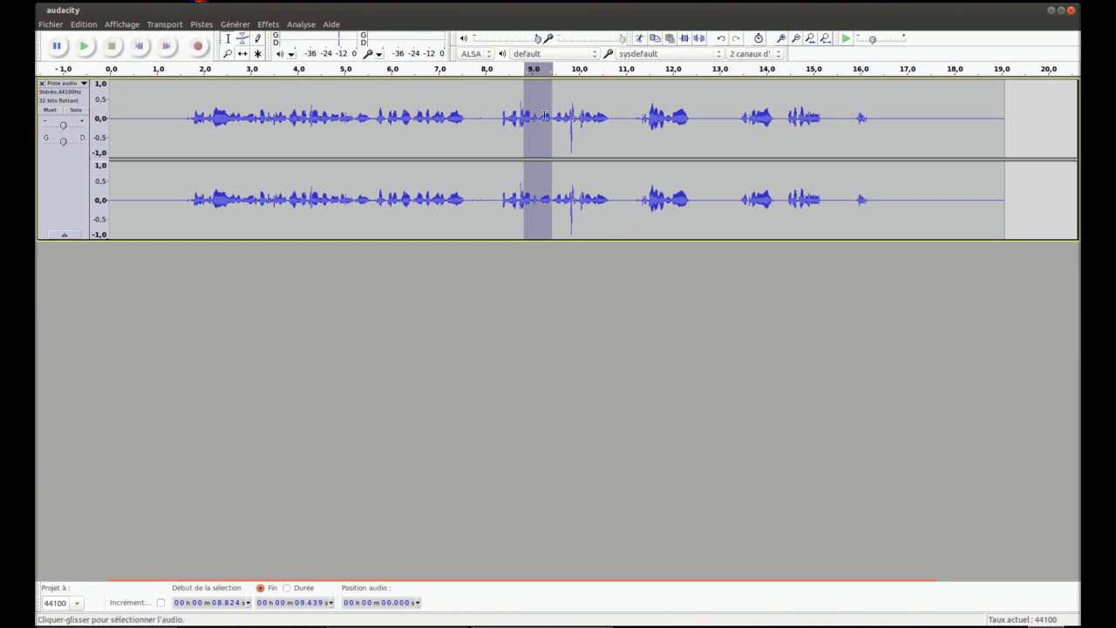
key(Delete)
drag(501, 122, 580, 117)
click(83, 47)
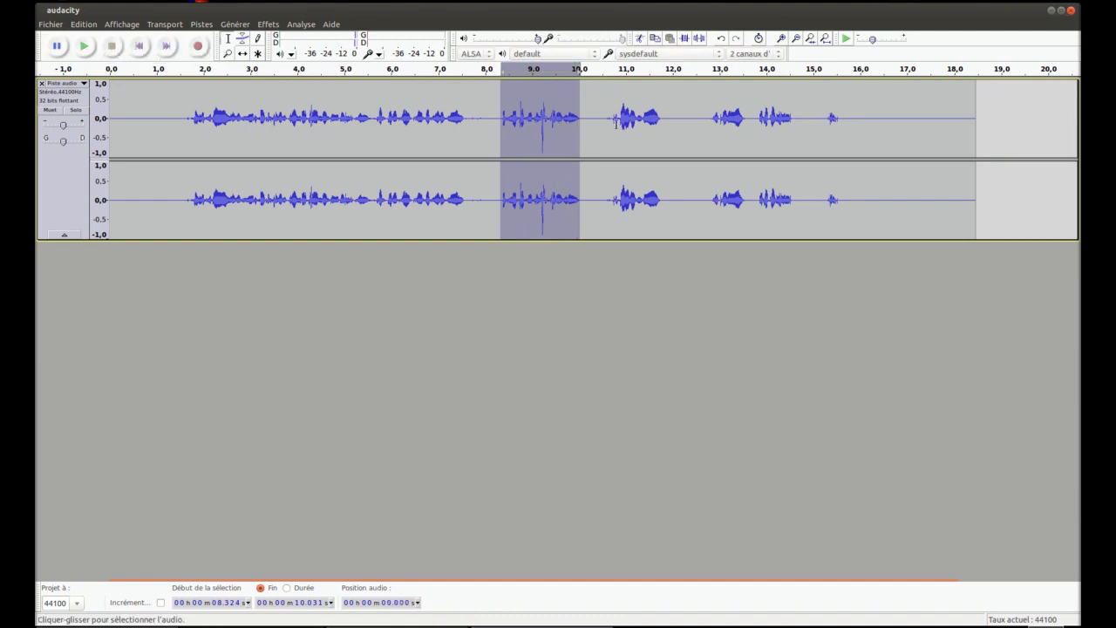
Listen to the pause from about 7.6 to 8.2 s and replace it with generated silence of the same duration
drag(468, 121, 497, 121)
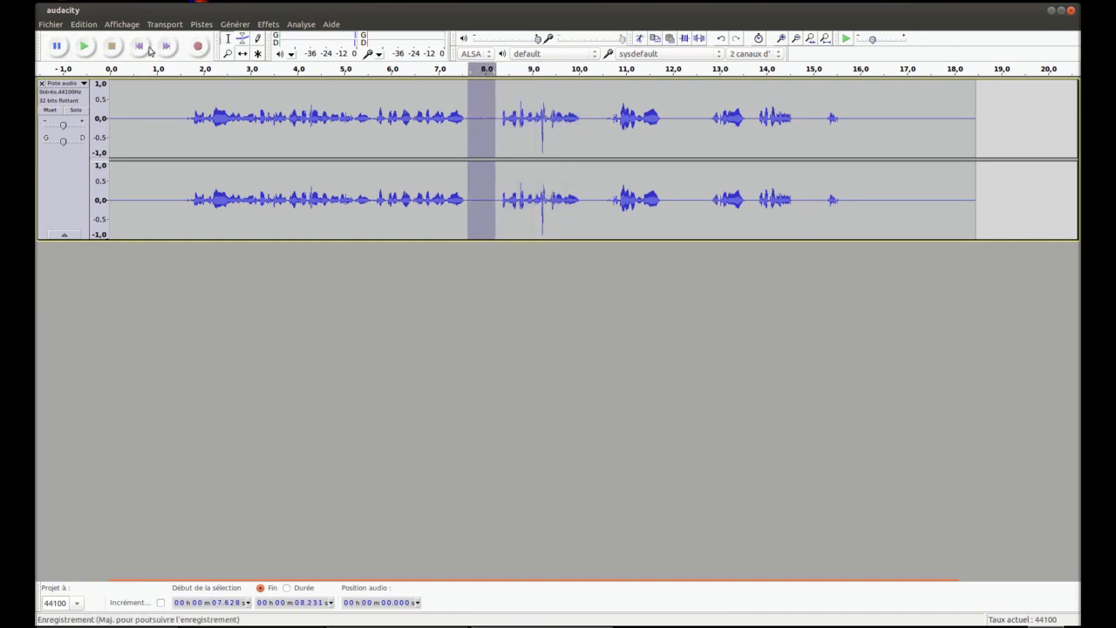
click(83, 47)
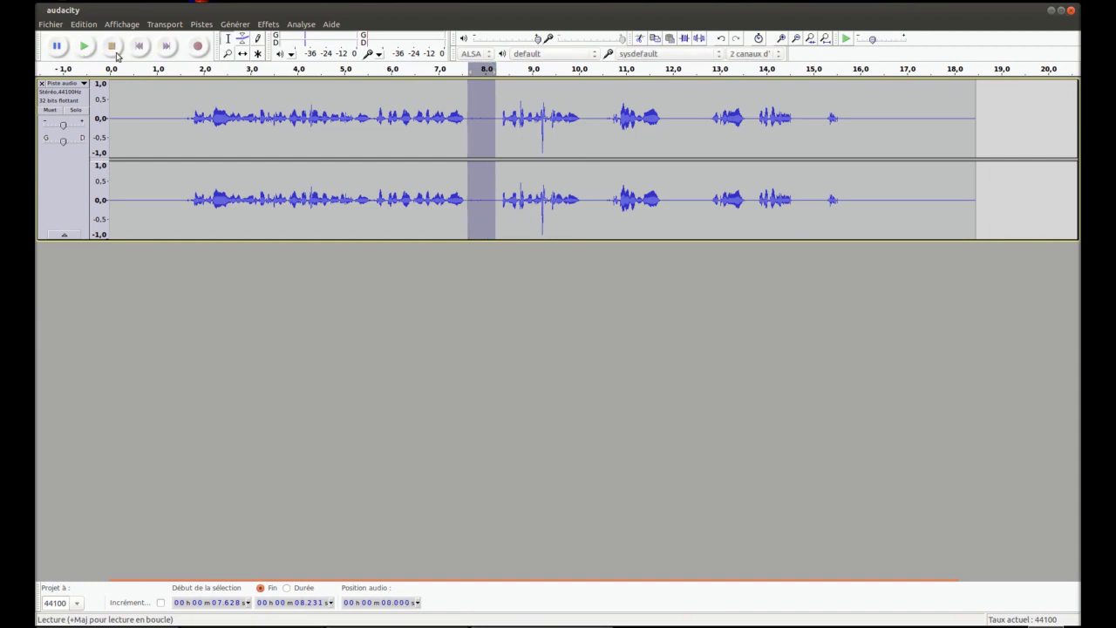
click(235, 25)
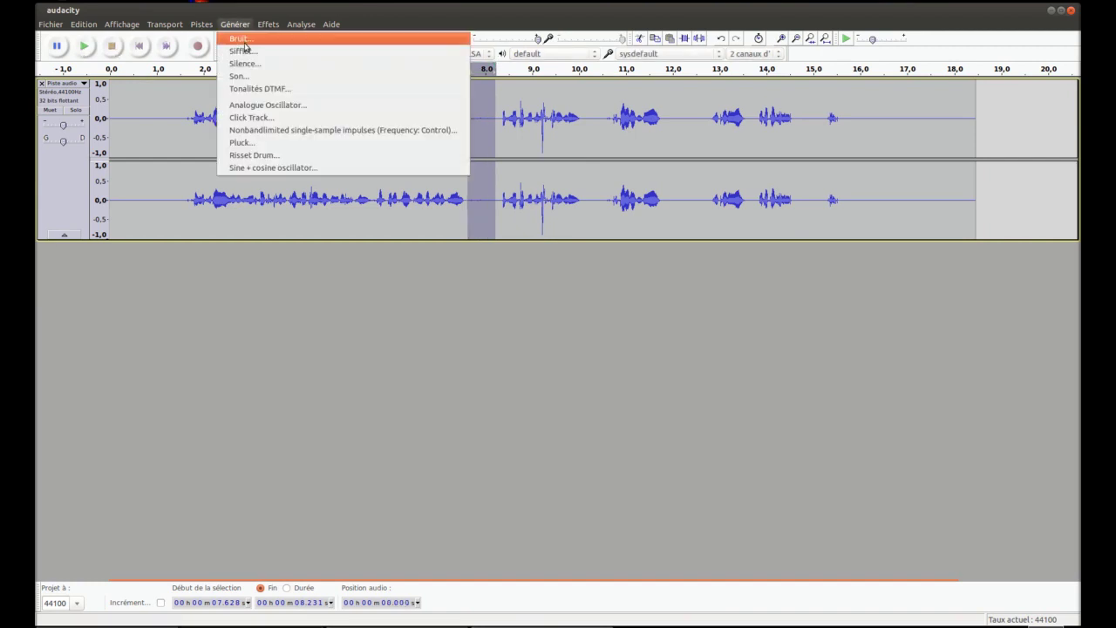
click(244, 64)
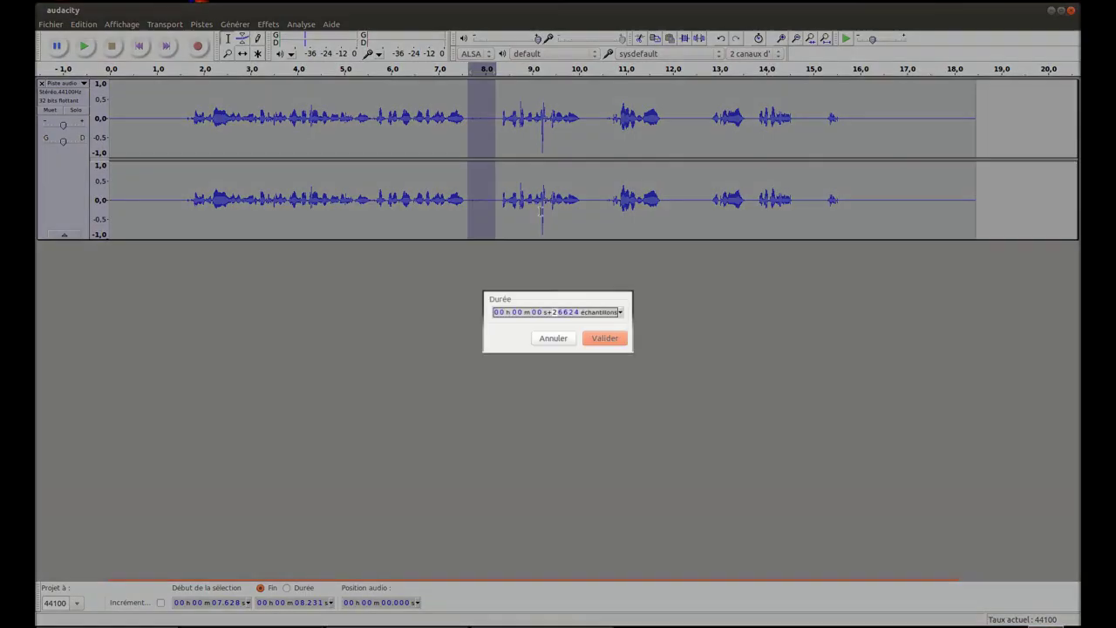
click(605, 338)
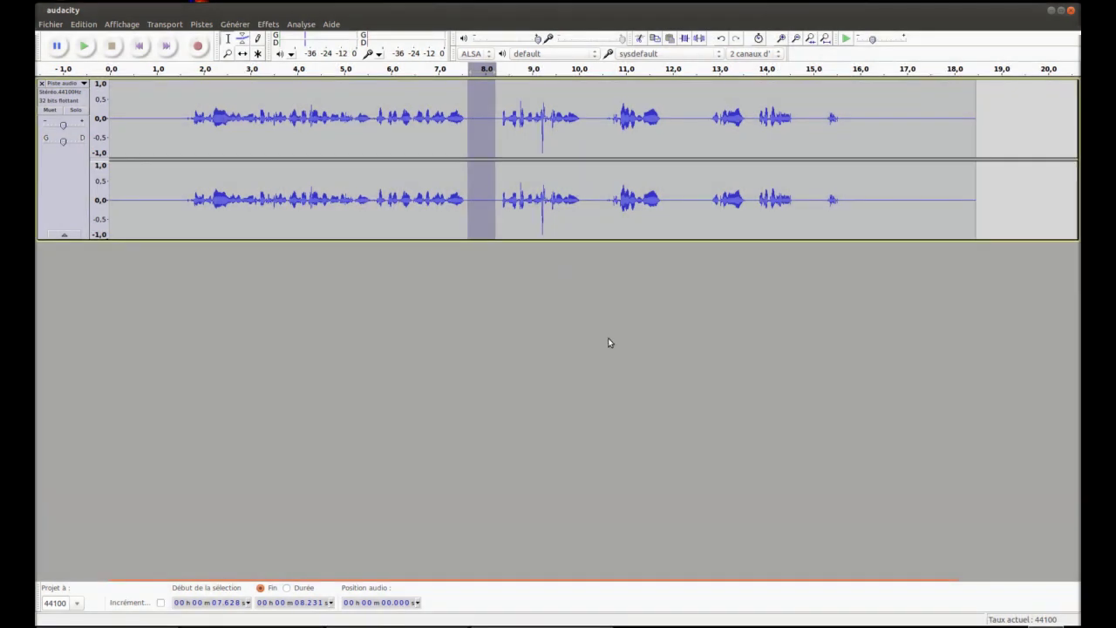
Listen to the faint noise from about 10.4 to 10.75 s and replace it with generated silence
drag(597, 125, 615, 126)
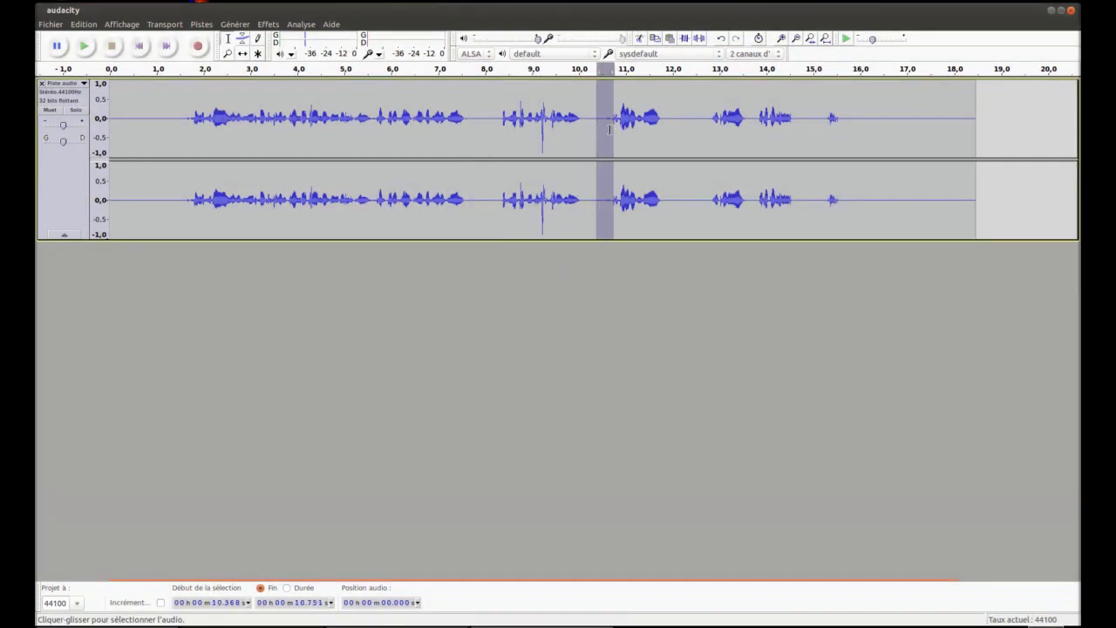
click(84, 45)
click(232, 24)
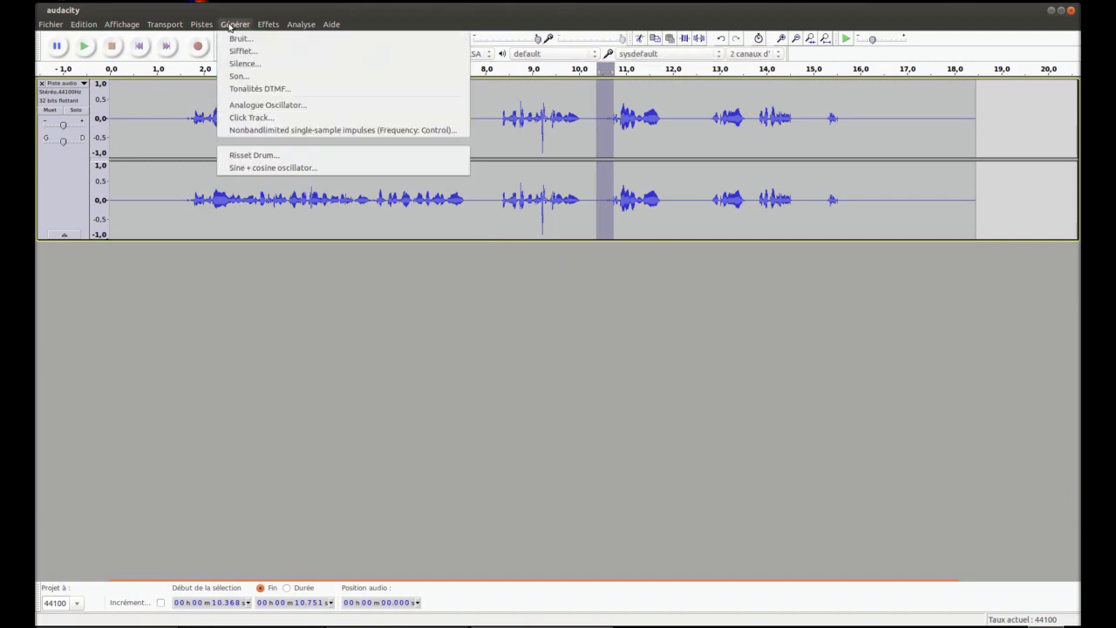
click(235, 64)
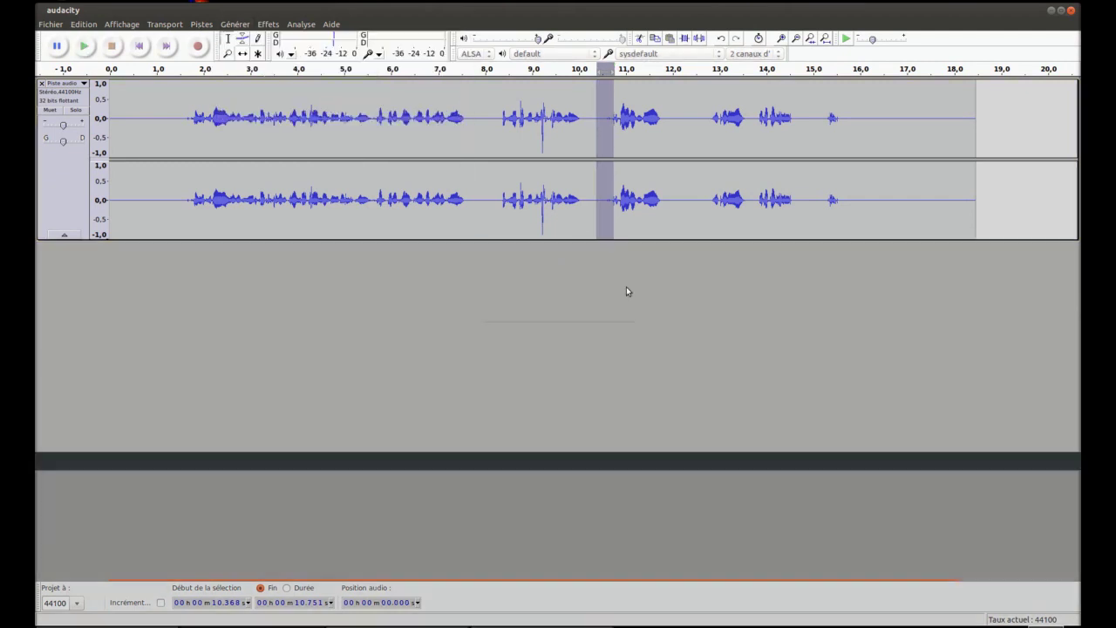
click(619, 340)
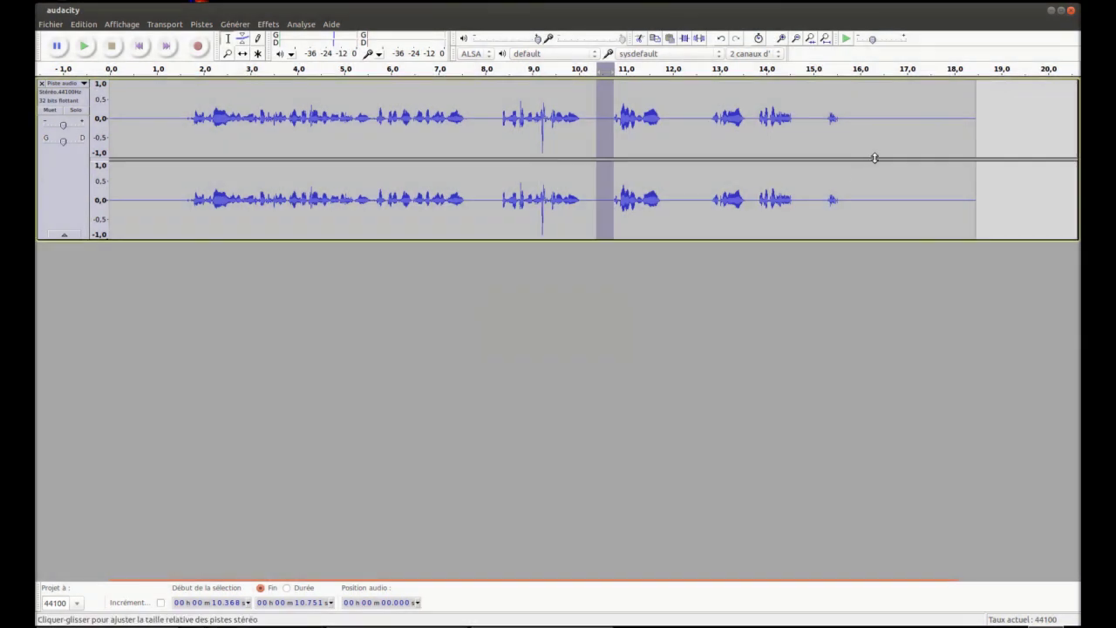
Trim both ends of the track by deleting everything after about 15.7 s and the first 1.7 s
click(847, 140)
drag(847, 140, 981, 146)
key(Delete)
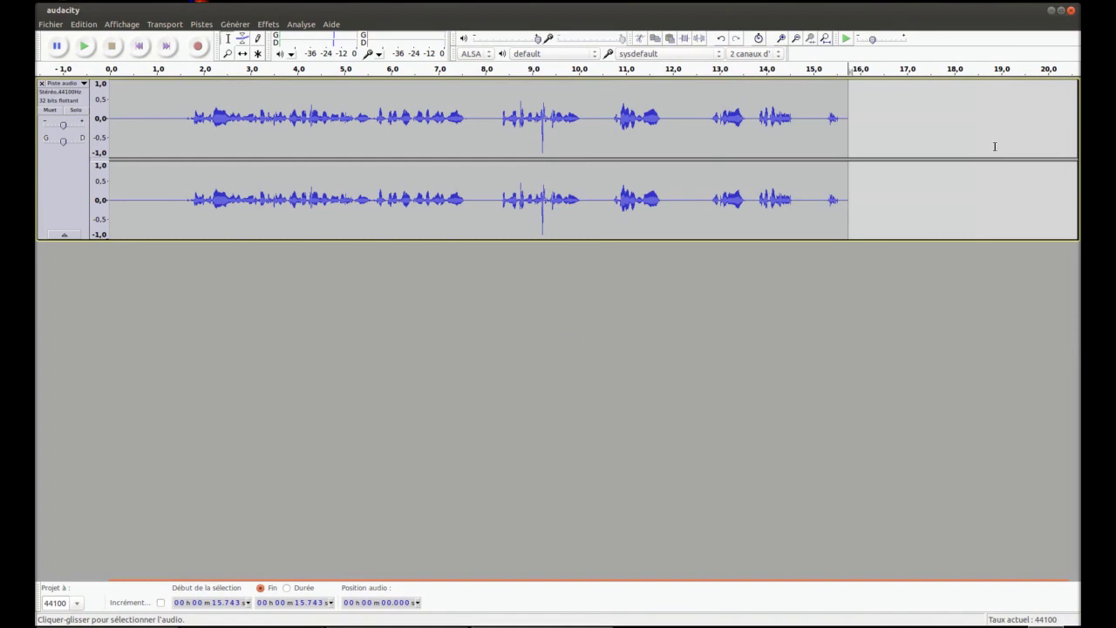
click(190, 119)
drag(190, 120, 110, 120)
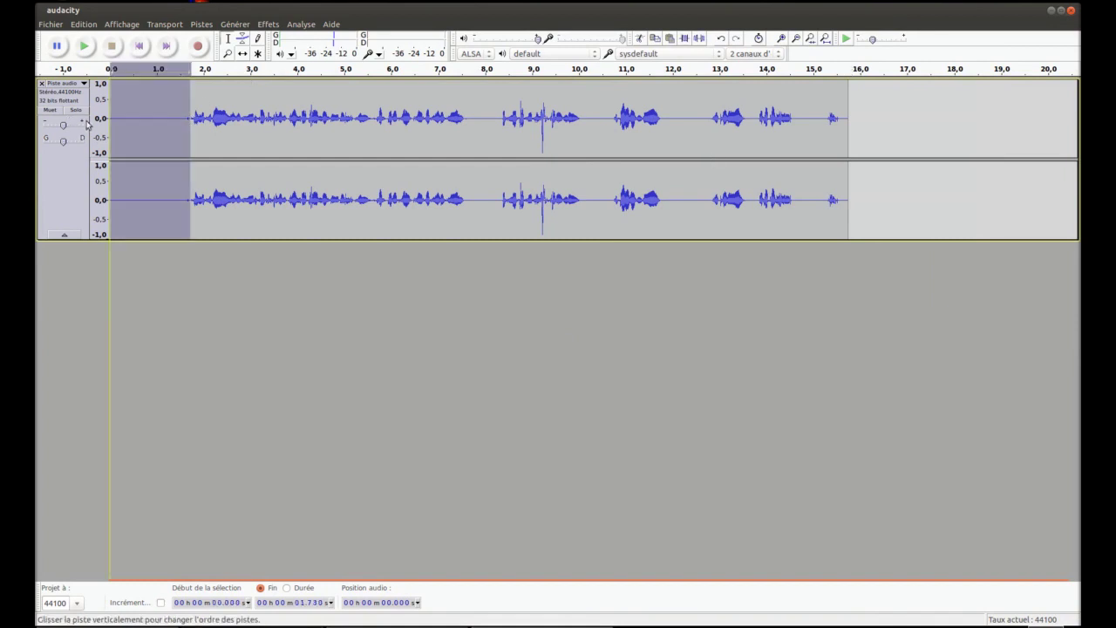
key(Delete)
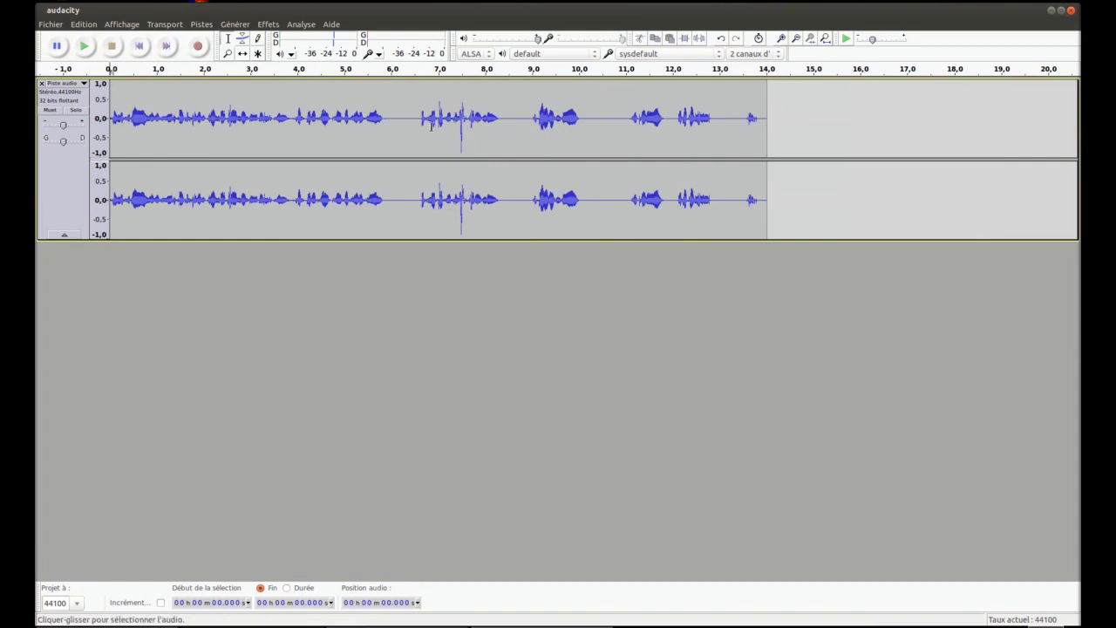
Soften the loud peak near 7.5 s by lowering the volume envelope to about three quarters between about 7.36 and 7.63 s
key(ctrl+1)
key(ctrl+1)
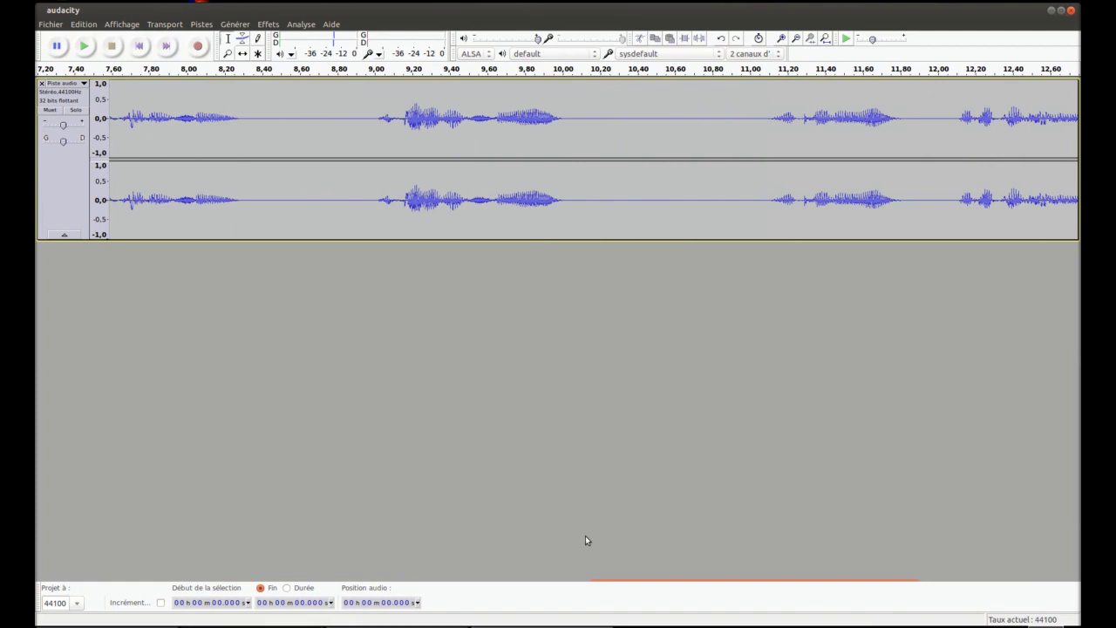
drag(634, 586, 521, 587)
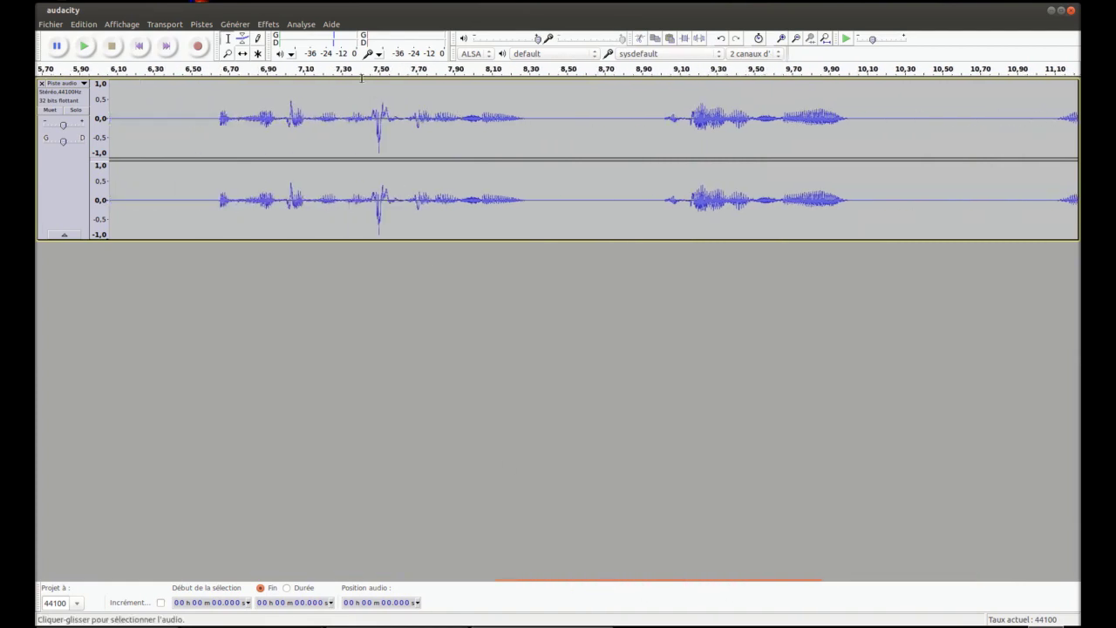
drag(354, 107, 398, 116)
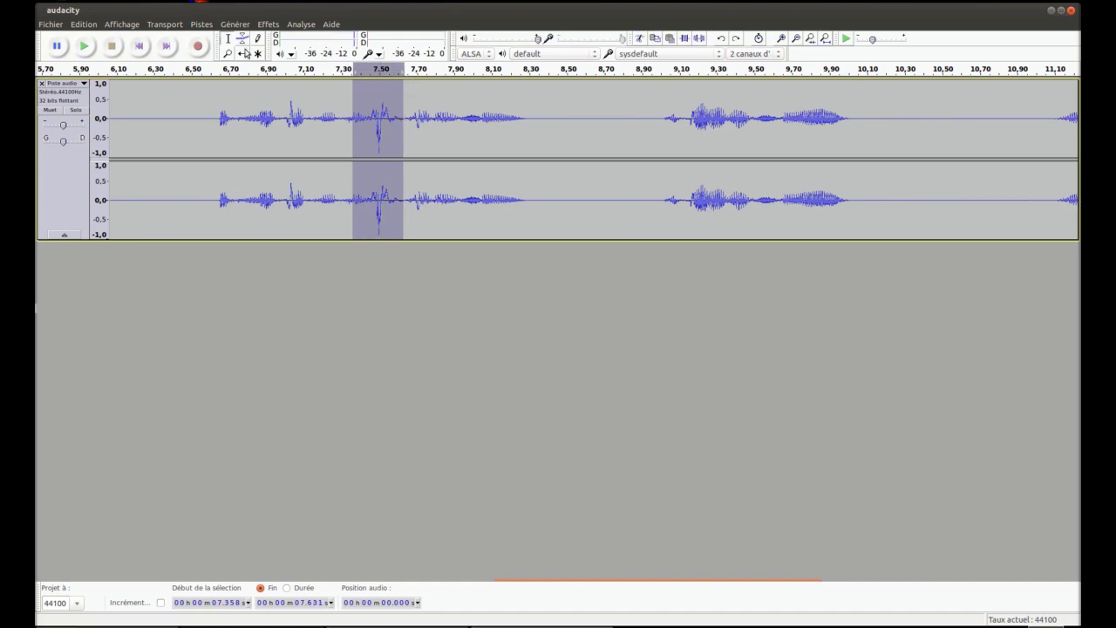
click(242, 40)
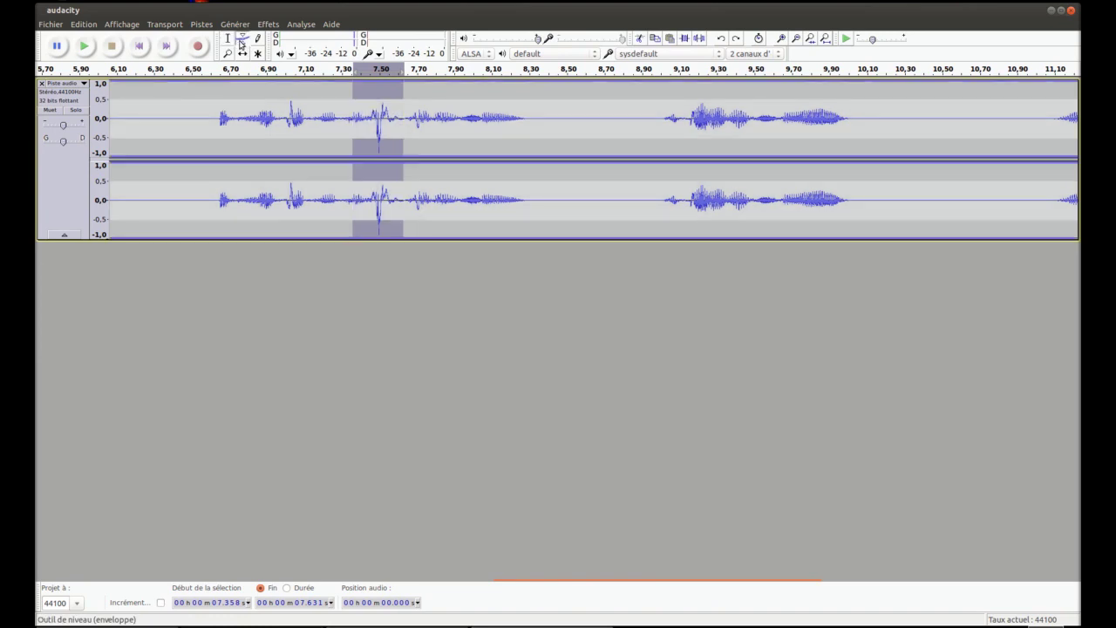
click(357, 137)
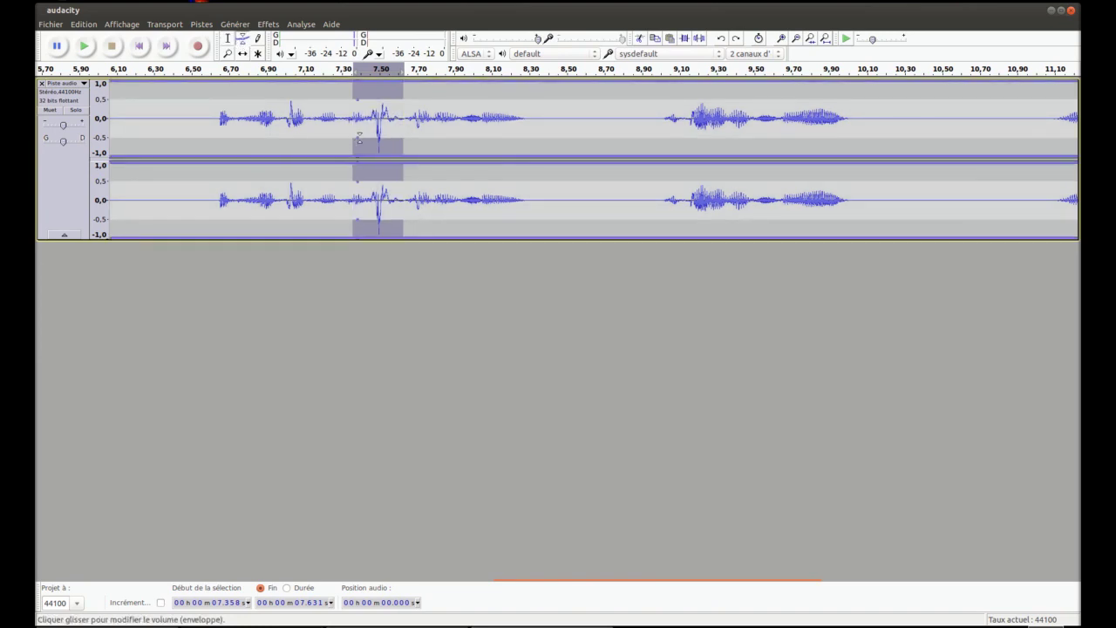
drag(396, 137, 368, 129)
click(368, 131)
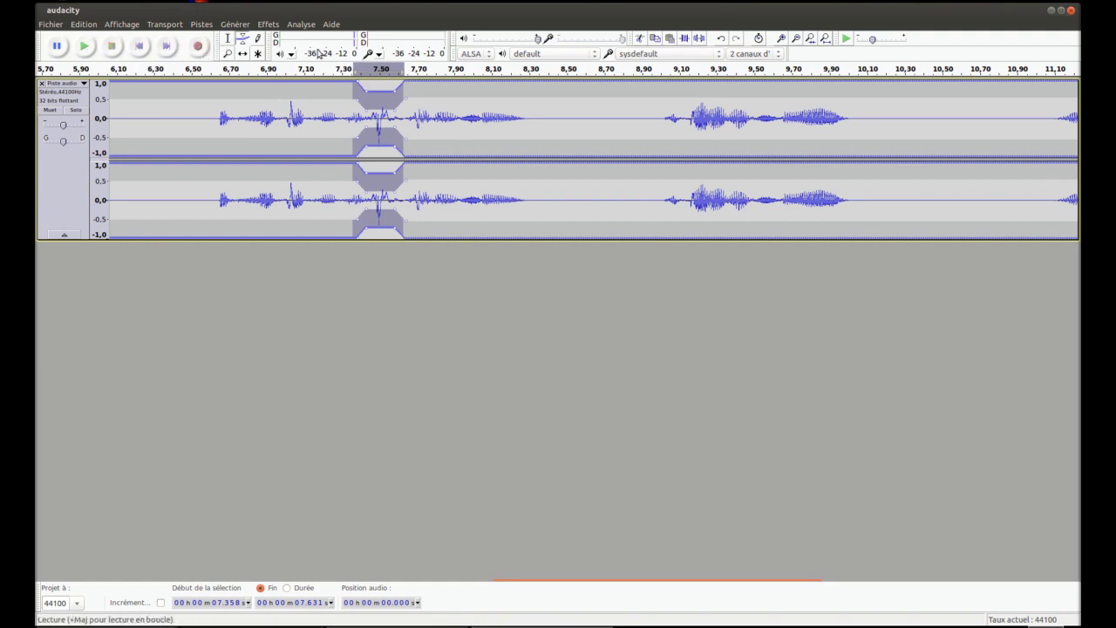
Play back the softened peak and select the surrounding passage from about 6.6 to 8.3 s with the Selection tool
click(228, 39)
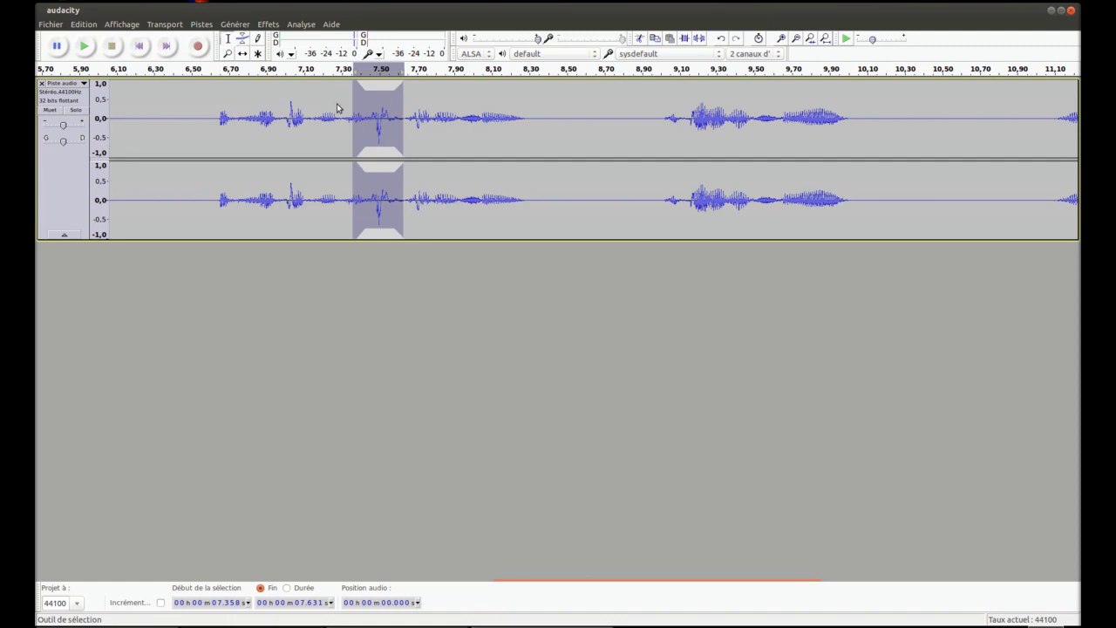
click(92, 46)
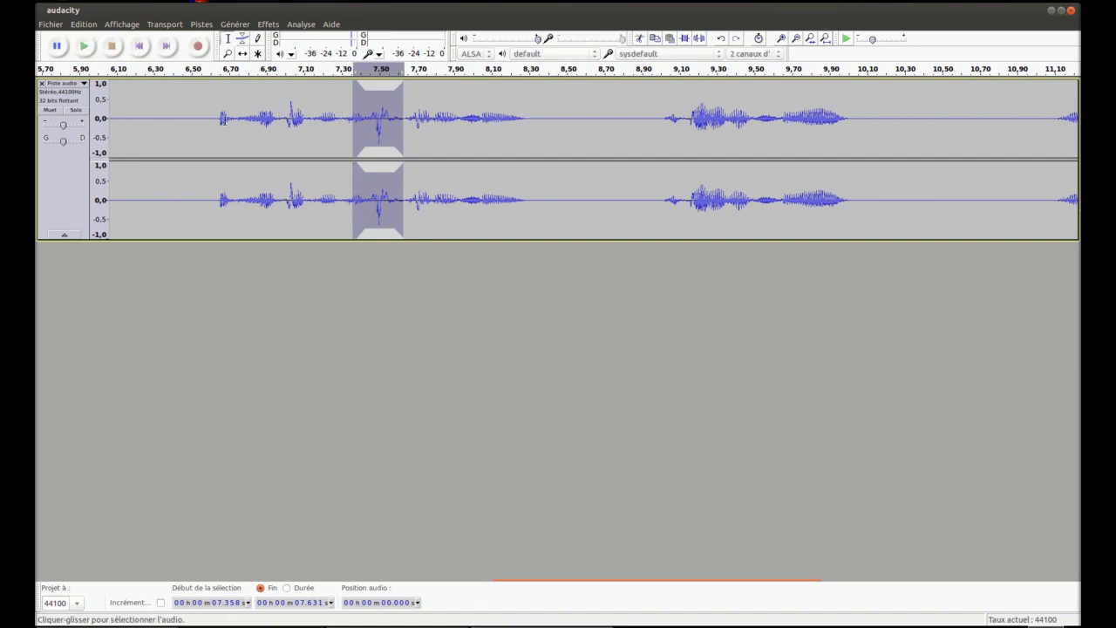
drag(217, 119, 526, 119)
Export the whole recording as an MP3 named audacity in the Audacity folder, at constant 256 kbps in joint stereo with blank metadata
click(51, 23)
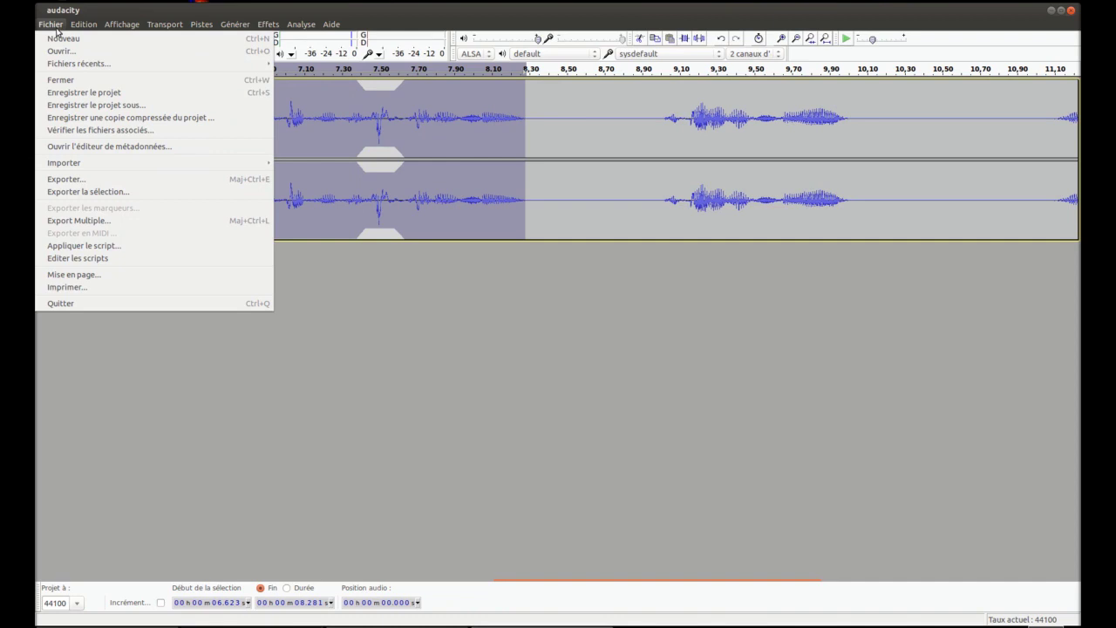
click(96, 180)
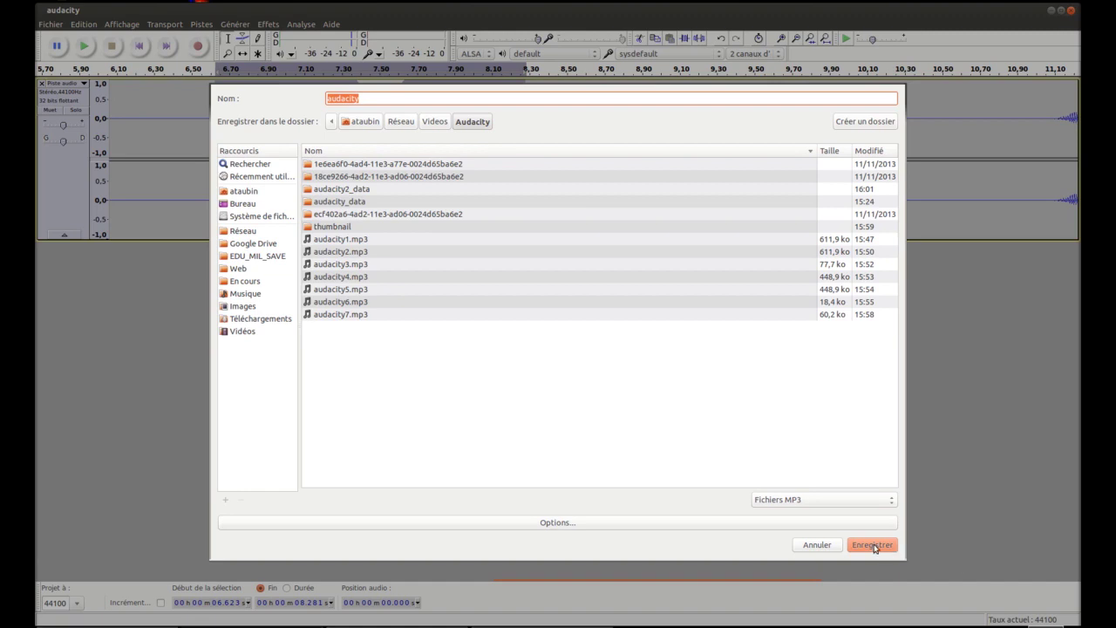
click(735, 523)
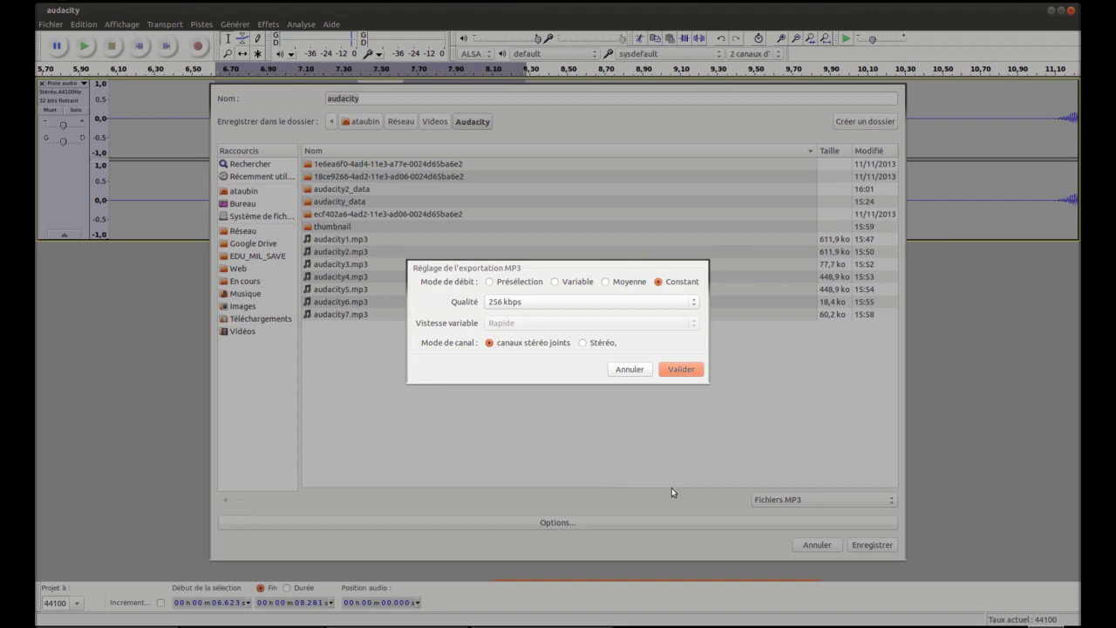
click(679, 370)
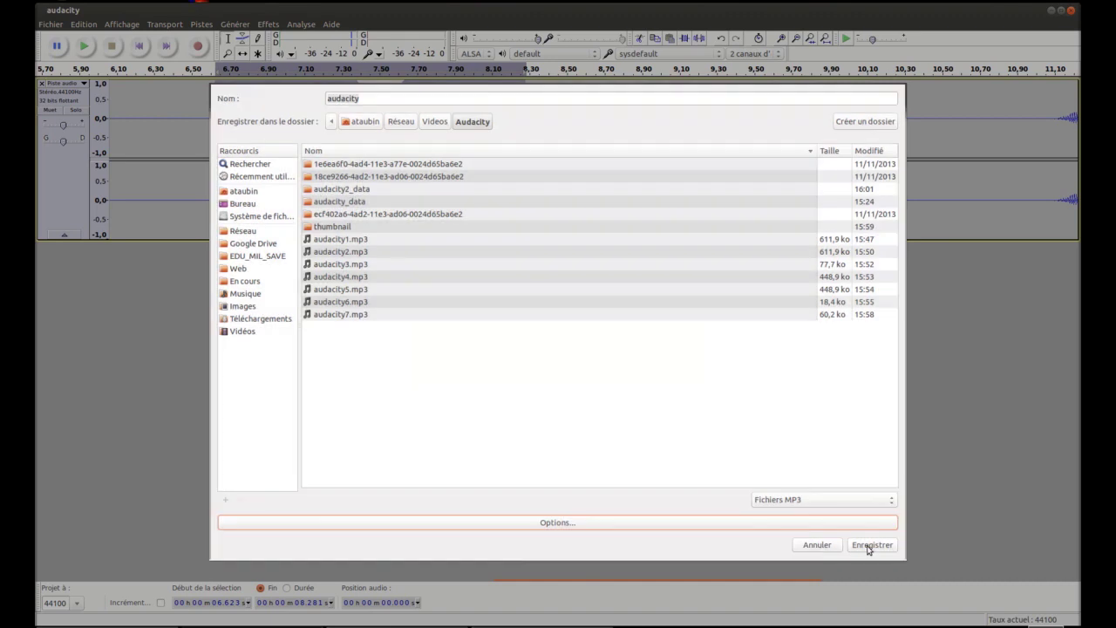
click(868, 546)
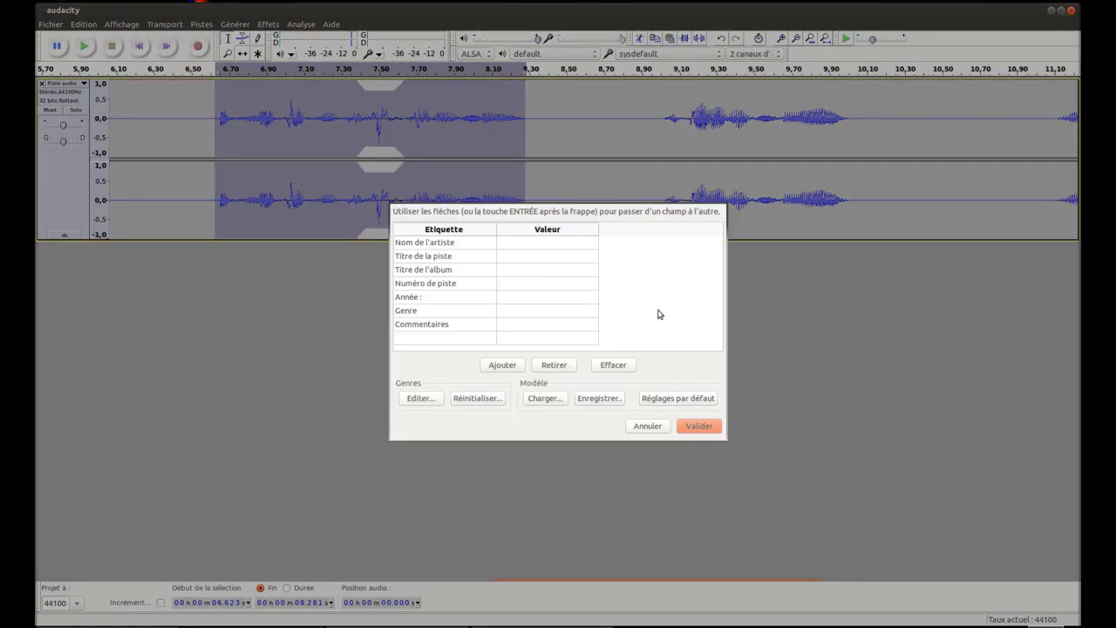
click(703, 428)
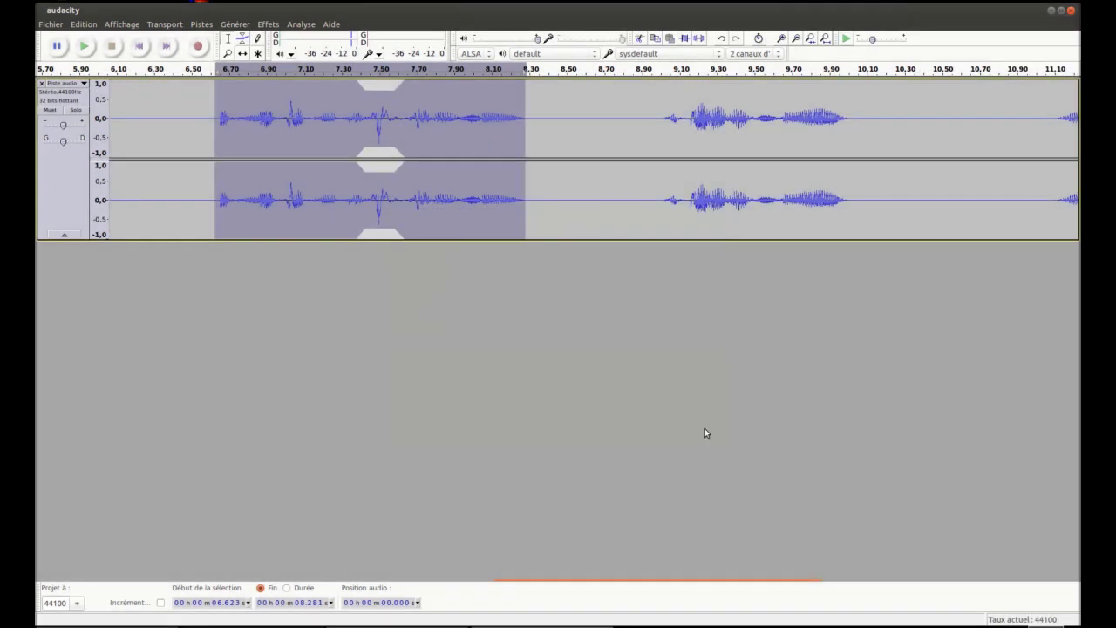